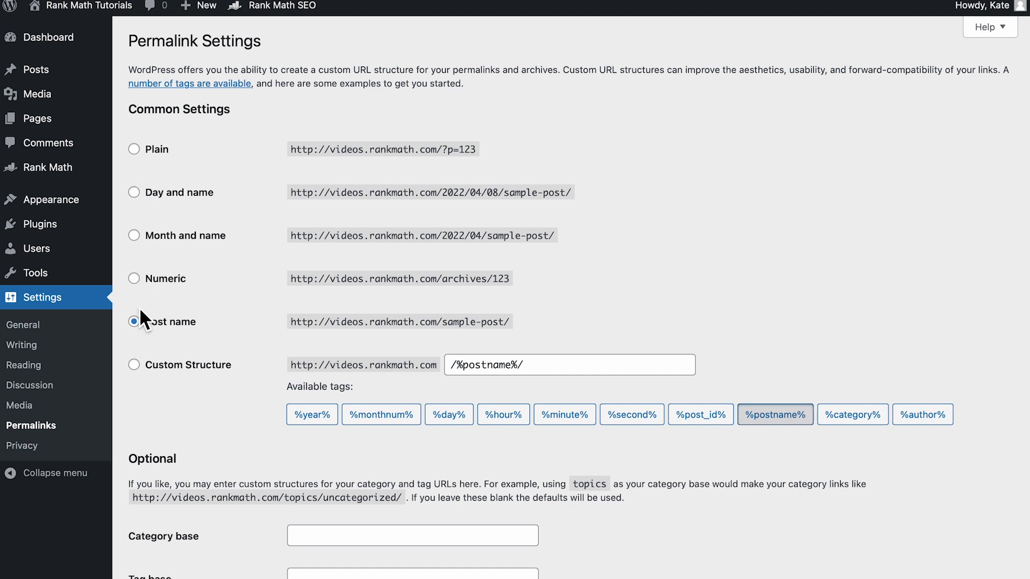
Switch the permalinks to Custom Structure and rebuild the structure using the %postname% tag
{"action": "left_click", "coordinate": [142, 370]}
{"action": "left_click_drag", "start_coordinate": [545, 368], "coordinate": [455, 370]}
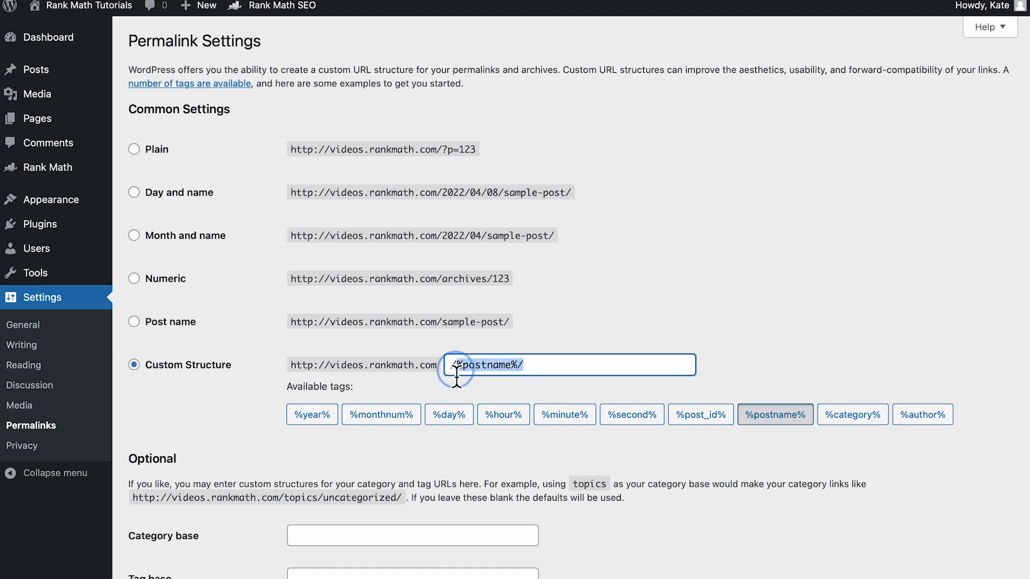
{"action": "key", "text": "BackSpace"}
{"action": "left_click", "coordinate": [775, 423]}
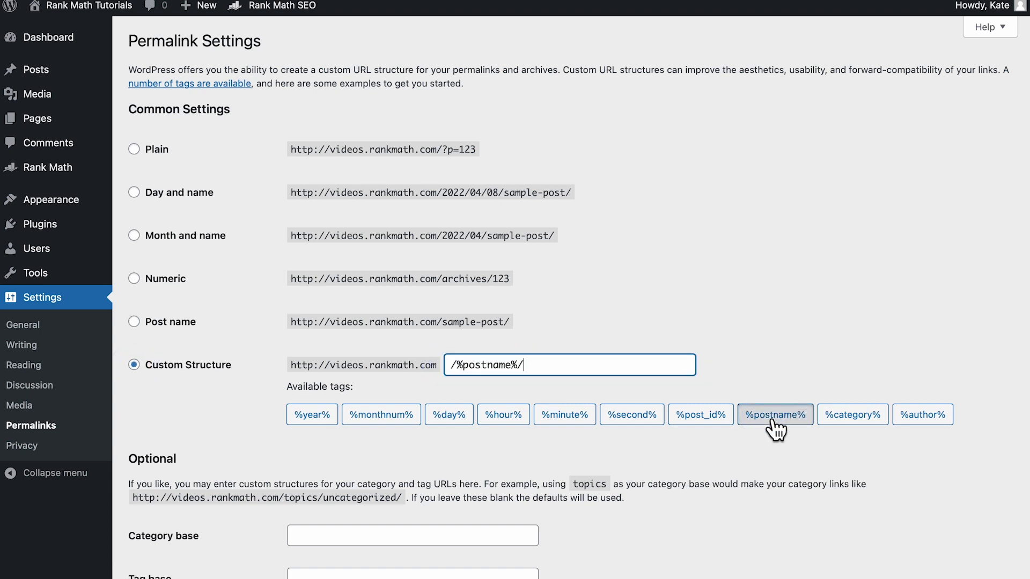
Open Rank Math's Redirections page
{"action": "scroll", "coordinate": [775, 429], "scroll_direction": "down", "scroll_amount": 5}
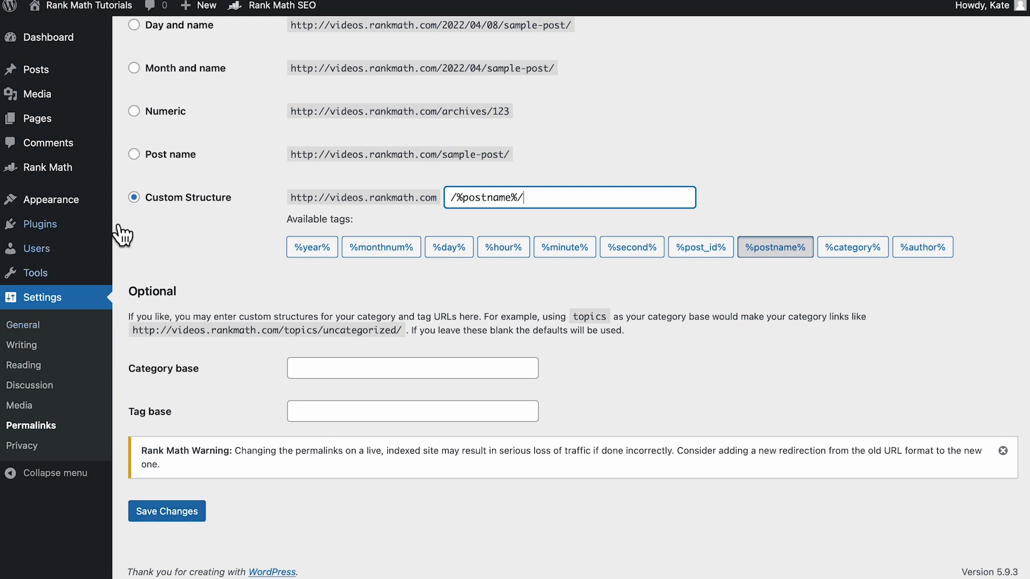
{"action": "mouse_move", "coordinate": [108, 173]}
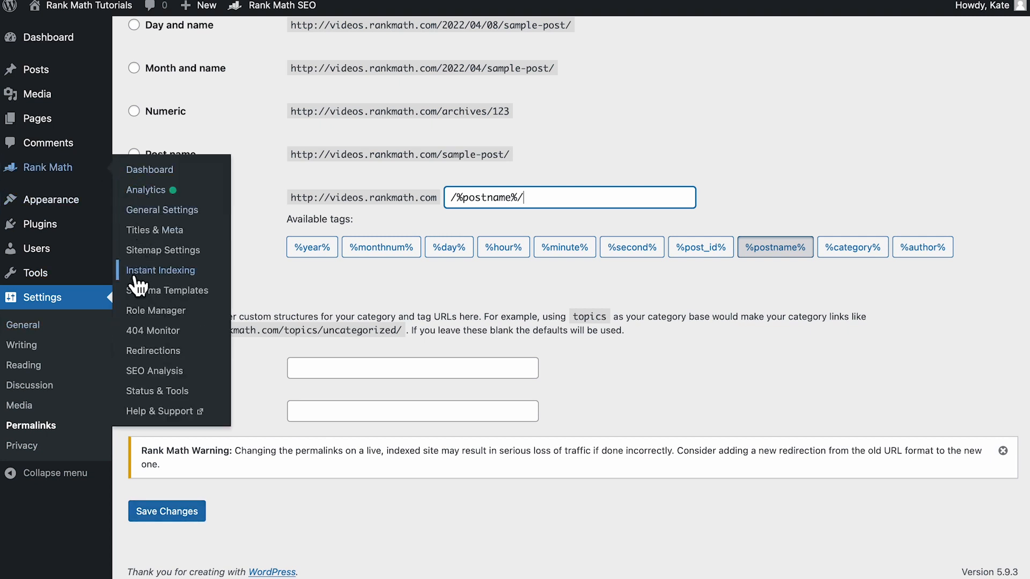
{"action": "left_click", "coordinate": [206, 358]}
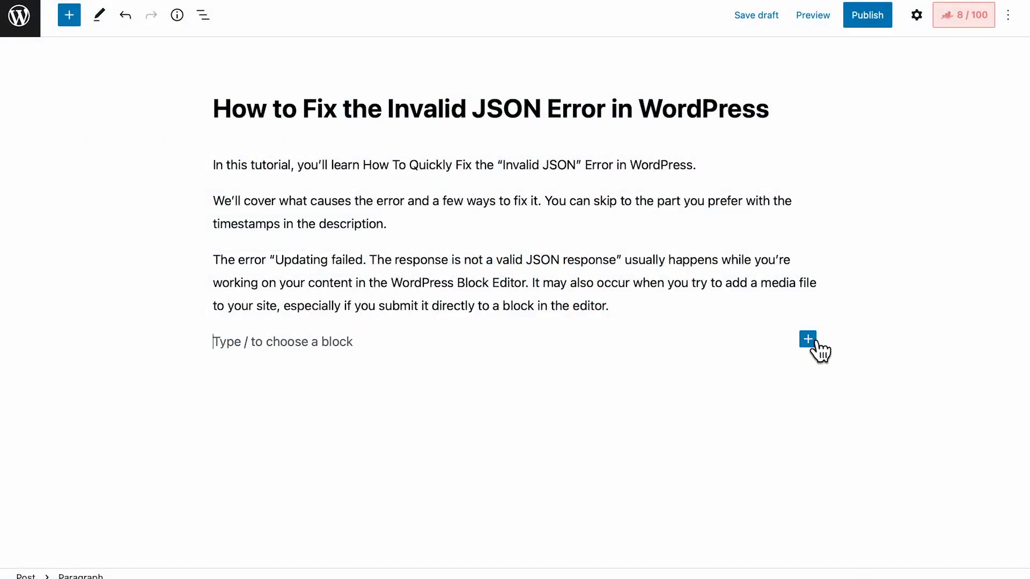
Add an Image block below the last paragraph of the post and fill it with the first media library image
{"action": "left_click", "coordinate": [810, 343]}
{"action": "left_click", "coordinate": [717, 197]}
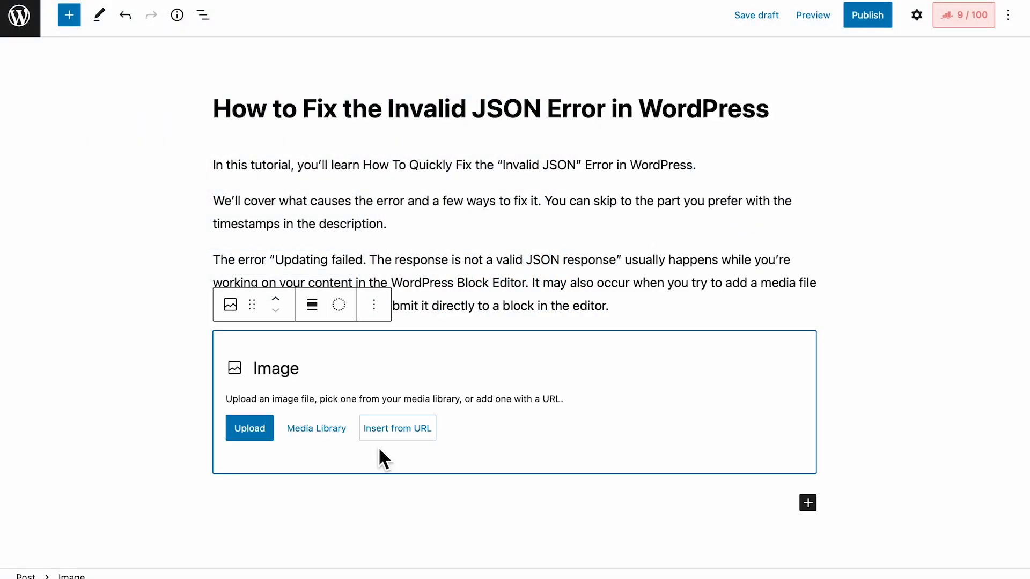
{"action": "left_click", "coordinate": [328, 432]}
{"action": "left_click", "coordinate": [102, 229]}
{"action": "left_click", "coordinate": [971, 542]}
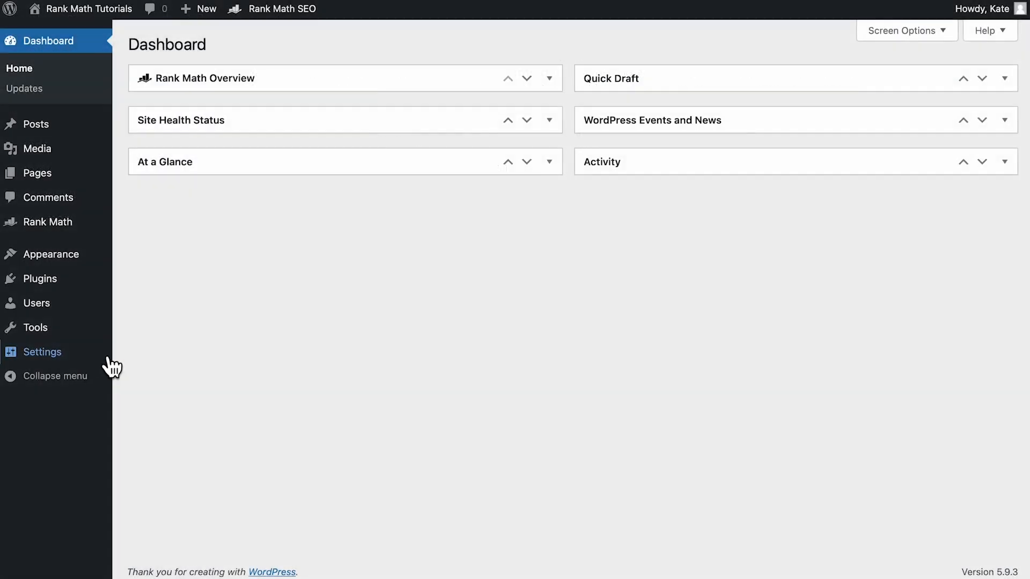
Go to the site's permalink settings and save them with the existing Post name structure
{"action": "mouse_move", "coordinate": [105, 362]}
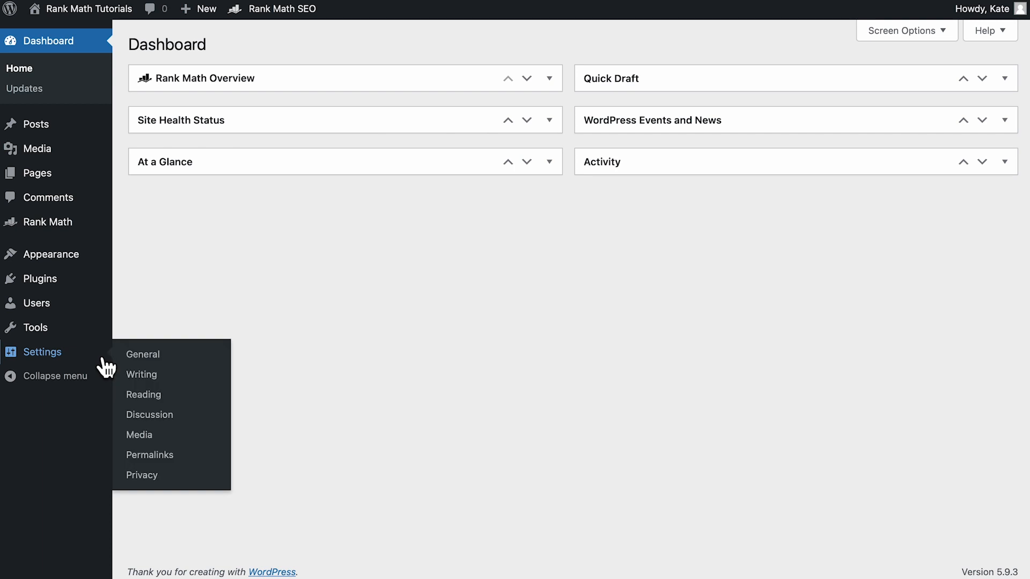
{"action": "left_click", "coordinate": [136, 456]}
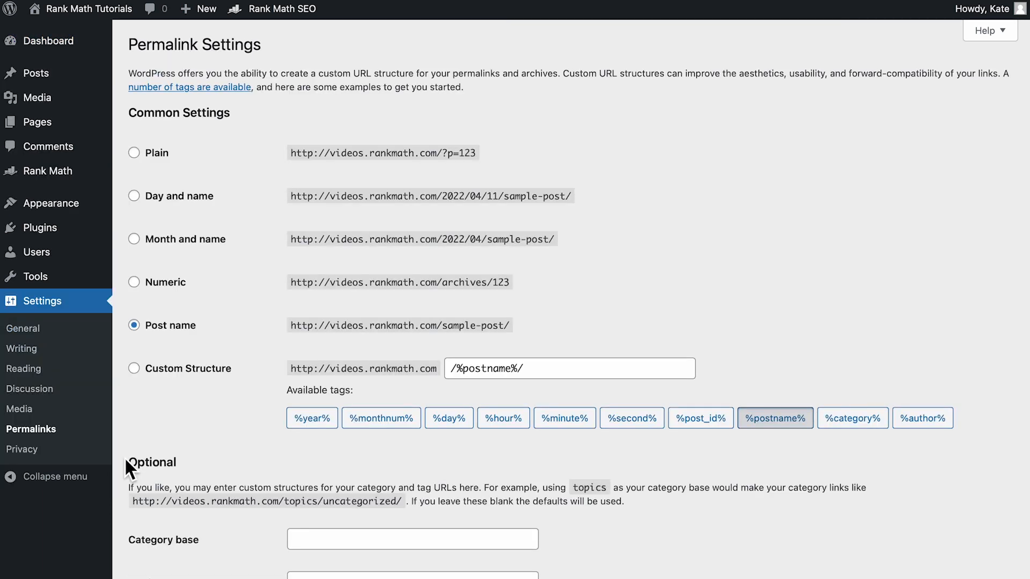
{"action": "scroll", "coordinate": [143, 446], "scroll_direction": "down", "scroll_amount": 3}
{"action": "left_click", "coordinate": [167, 512]}
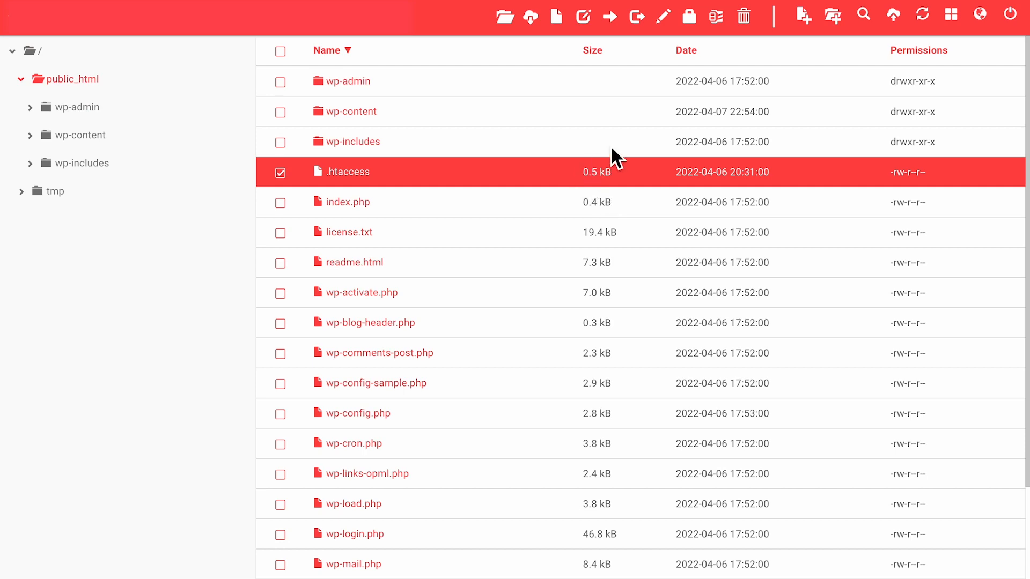
Delete the selected .htaccess file from public_html in the hosting file manager
{"action": "left_click", "coordinate": [743, 19]}
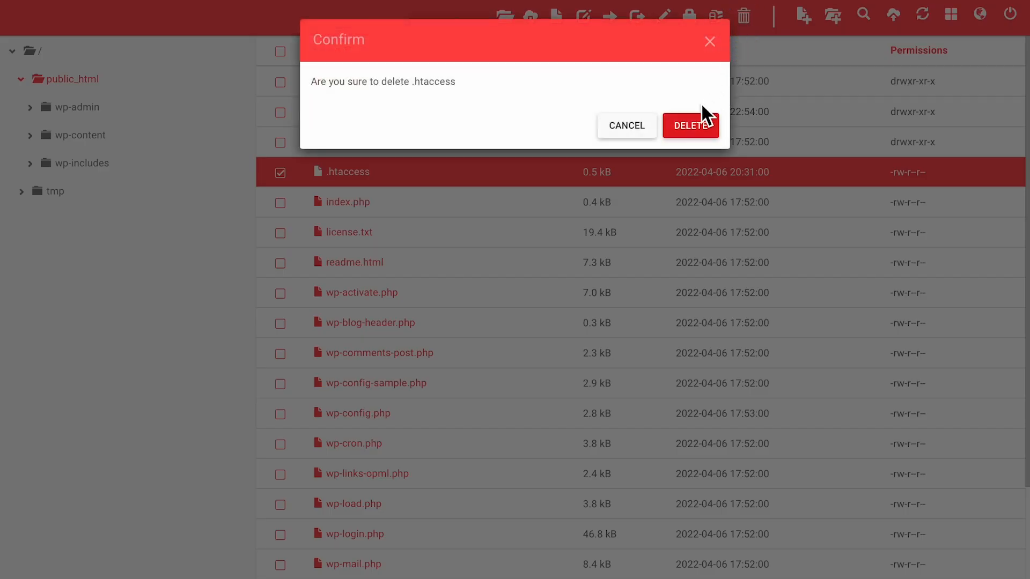
{"action": "left_click", "coordinate": [691, 128]}
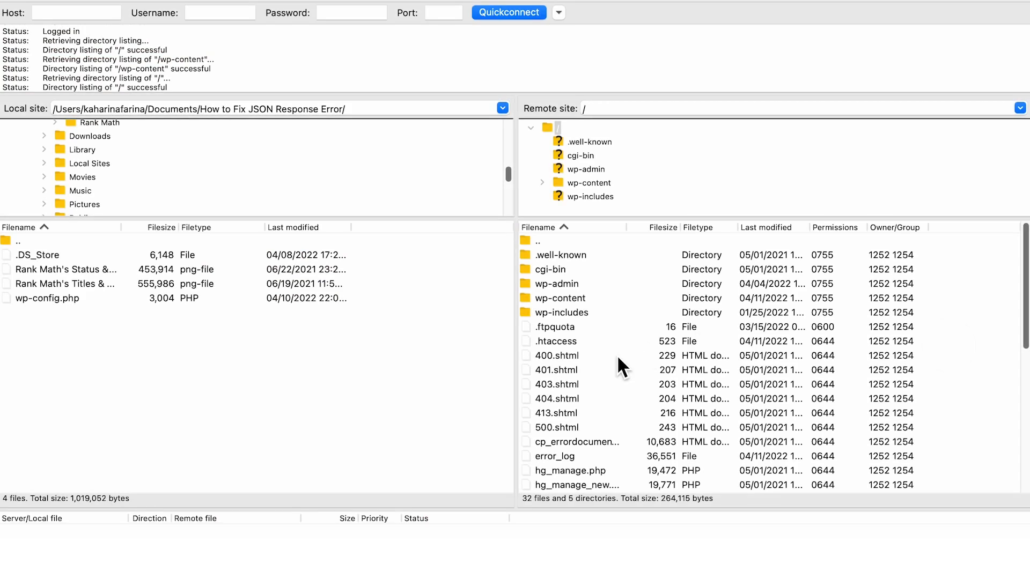
In the FTP client, download the remote .htaccess file to the local folder, and delete it from the server
{"action": "left_click", "coordinate": [584, 343]}
{"action": "right_click", "coordinate": [584, 344]}
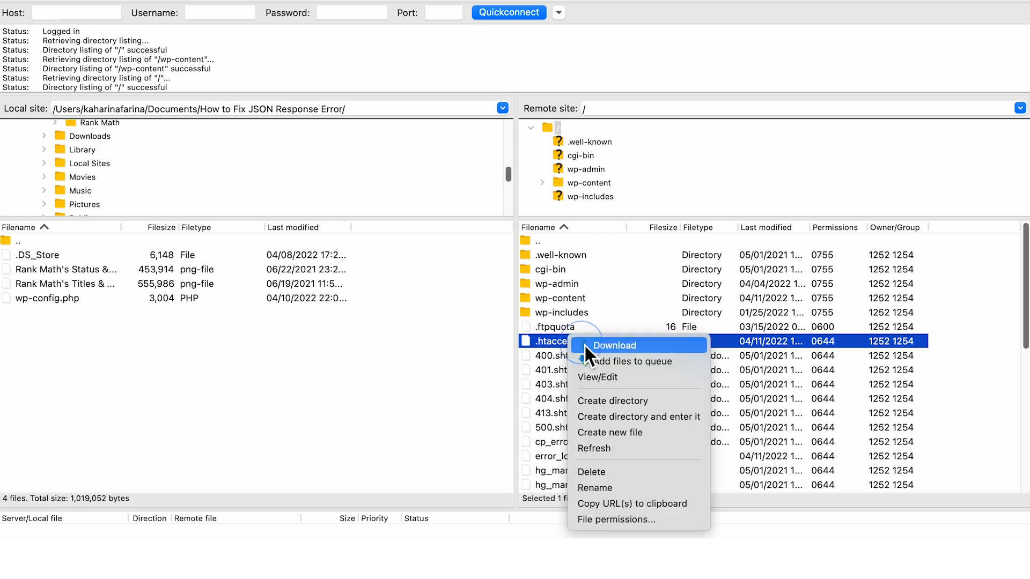
{"action": "left_click", "coordinate": [604, 347]}
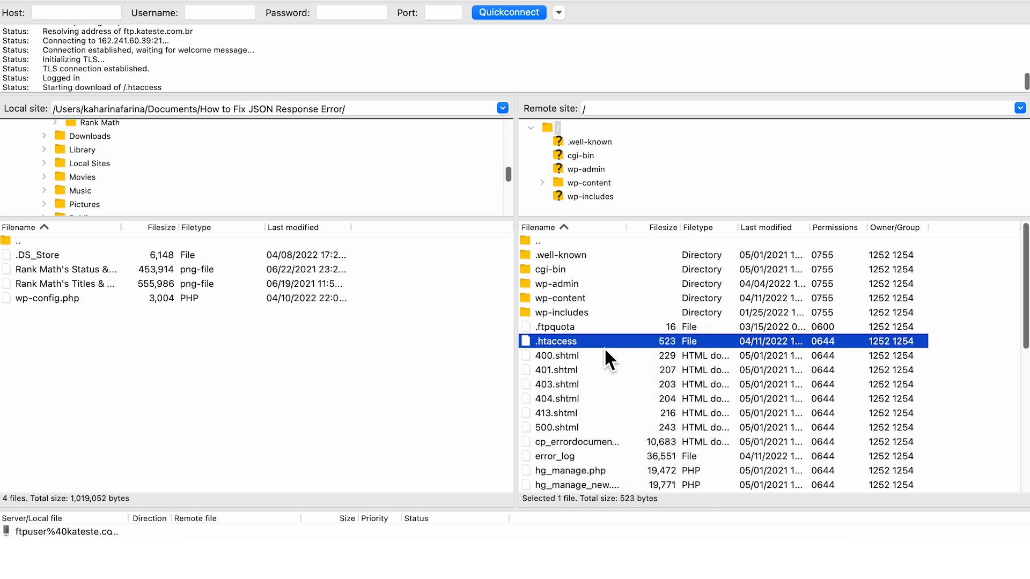
{"action": "right_click", "coordinate": [584, 346]}
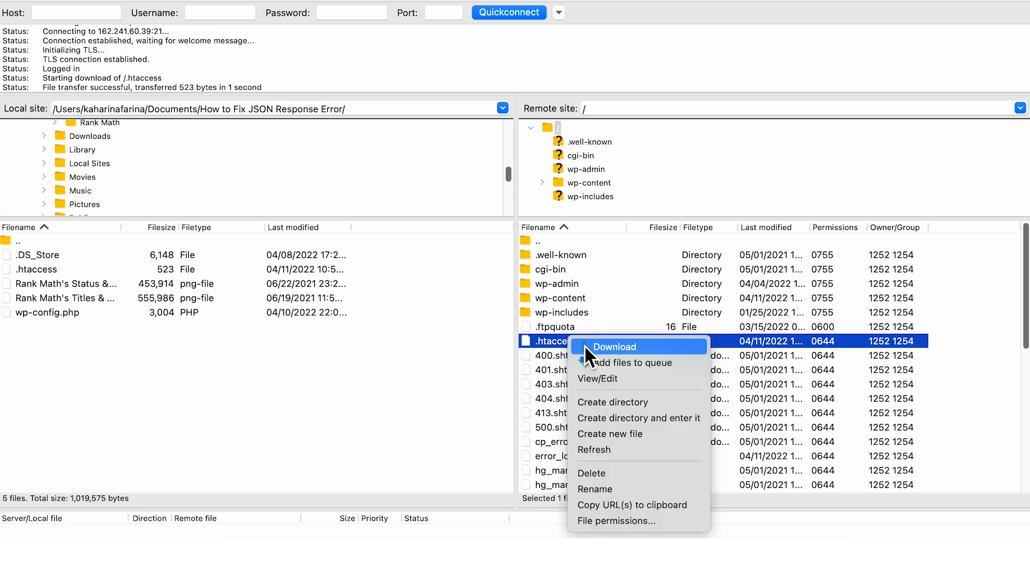
{"action": "left_click", "coordinate": [617, 474]}
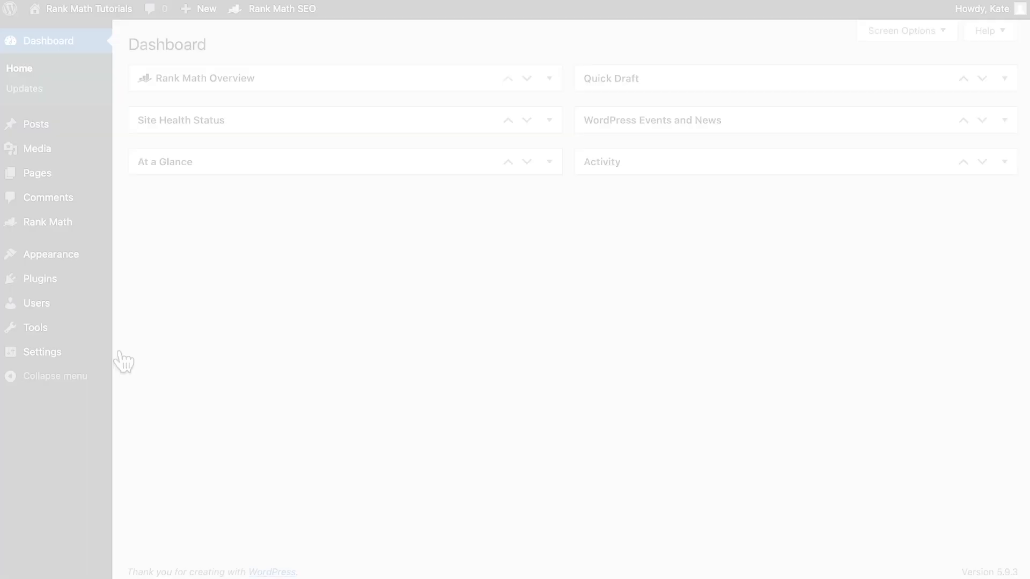
Back in WordPress, re-save the permalink settings to regenerate the .htaccess file
{"action": "mouse_move", "coordinate": [103, 363]}
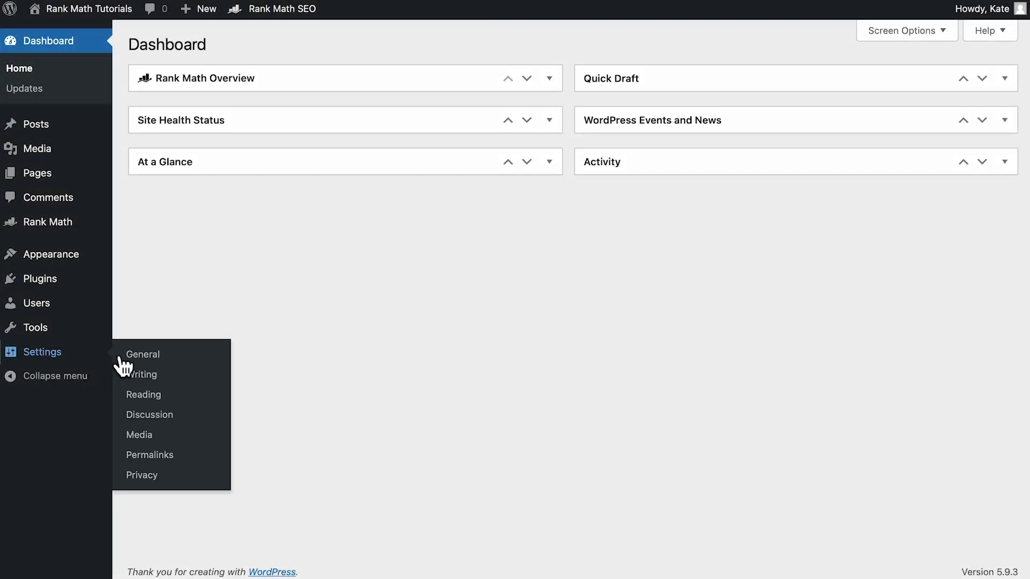
{"action": "left_click", "coordinate": [131, 462]}
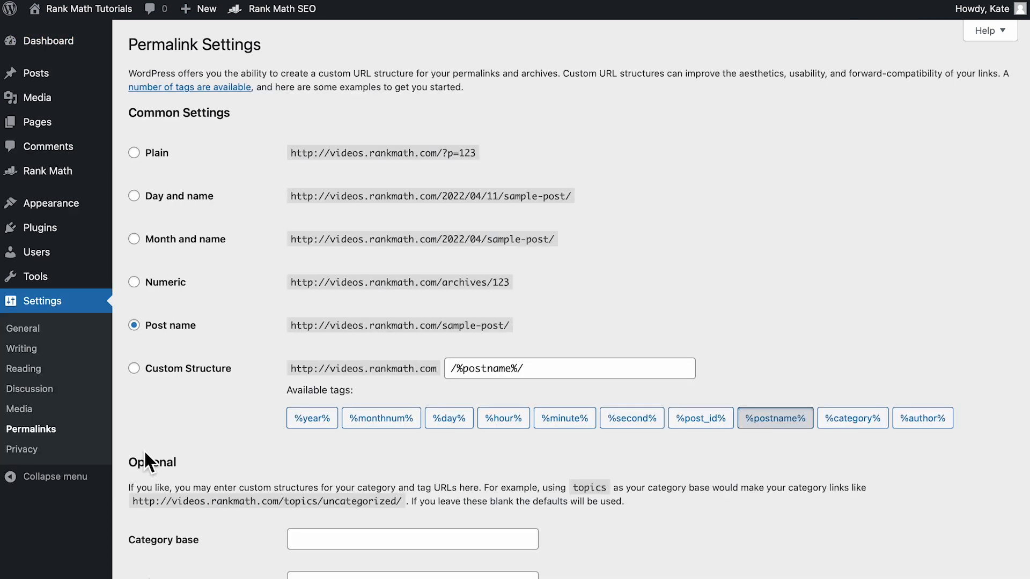
{"action": "scroll", "coordinate": [145, 453], "scroll_direction": "down", "scroll_amount": 4}
{"action": "left_click", "coordinate": [169, 515]}
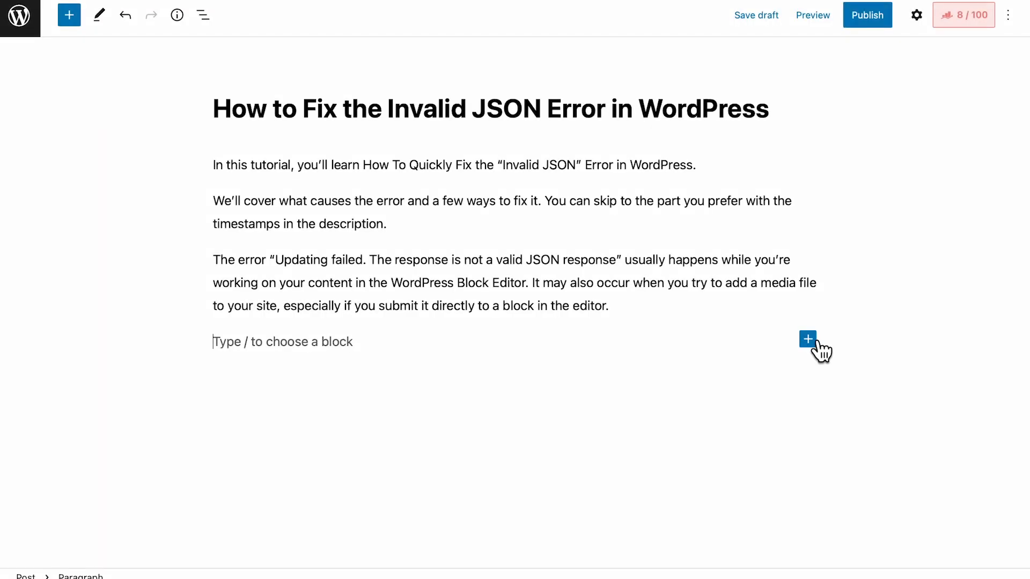
Insert an Image block under the post's last paragraph with Rank-Maths-Status-Tools.png from the media library
{"action": "left_click", "coordinate": [814, 345]}
{"action": "left_click", "coordinate": [723, 202]}
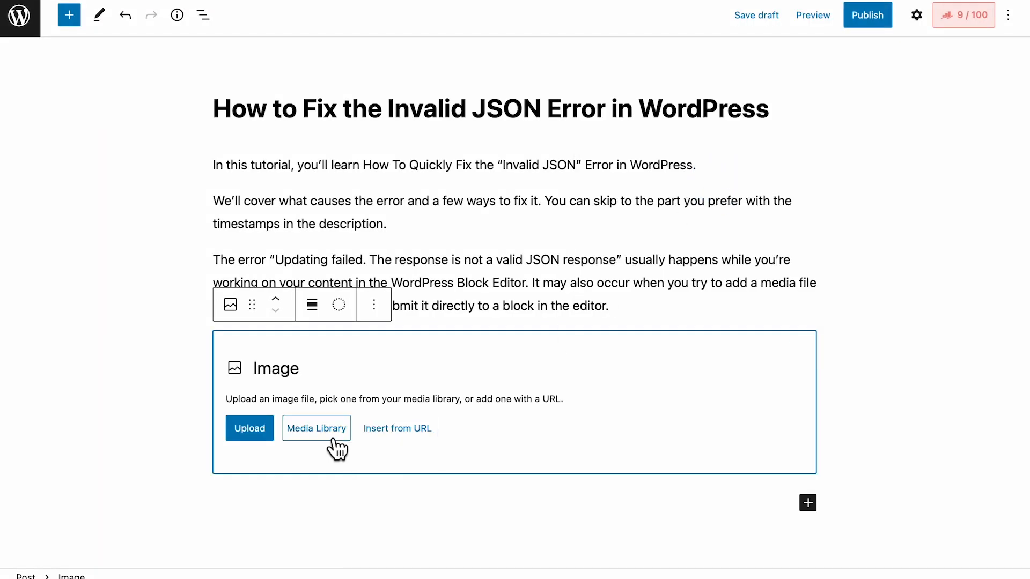
{"action": "left_click", "coordinate": [328, 432]}
{"action": "left_click", "coordinate": [91, 220]}
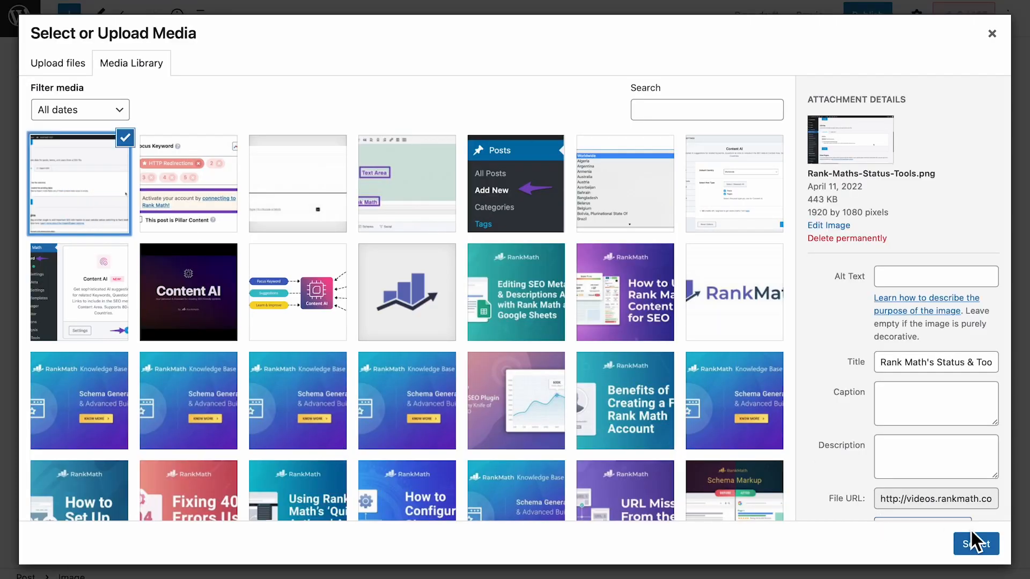
{"action": "left_click", "coordinate": [976, 544]}
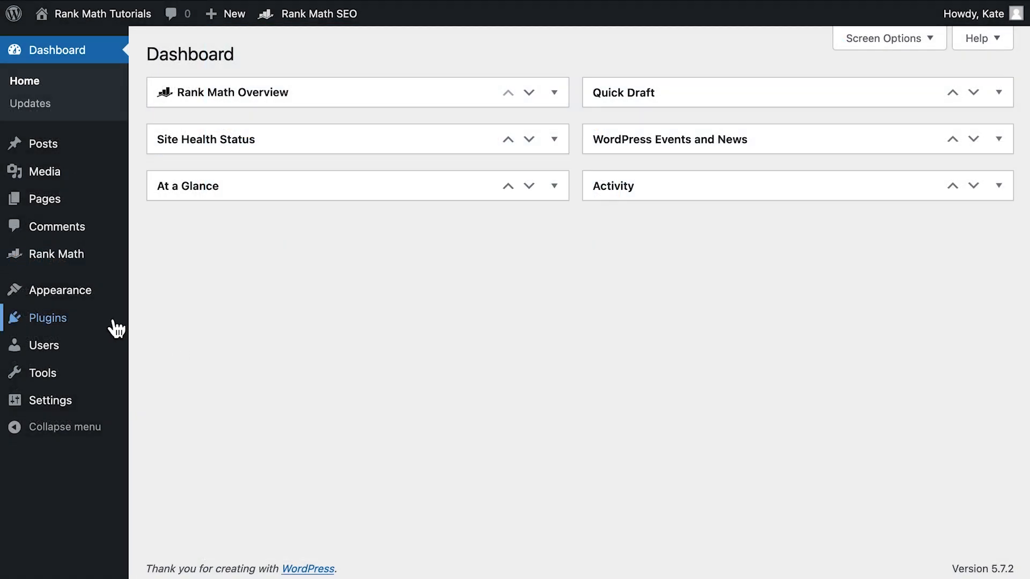
Search the plugin directory for "health check" and install the Health Check & Troubleshooting plugin
{"action": "mouse_move", "coordinate": [115, 326]}
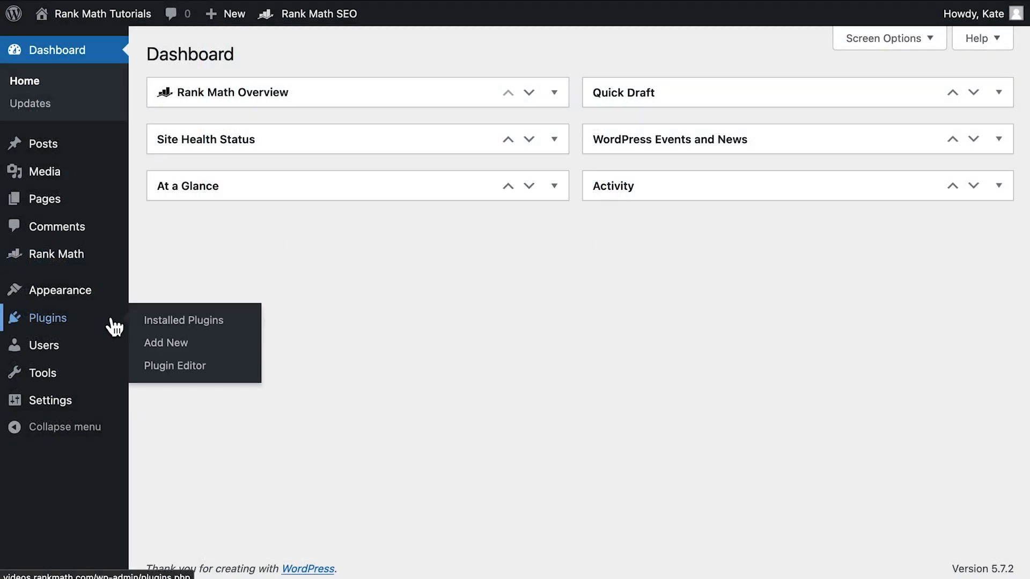
{"action": "left_click", "coordinate": [150, 344]}
{"action": "left_click", "coordinate": [798, 101]}
{"action": "type", "text": "health check"}
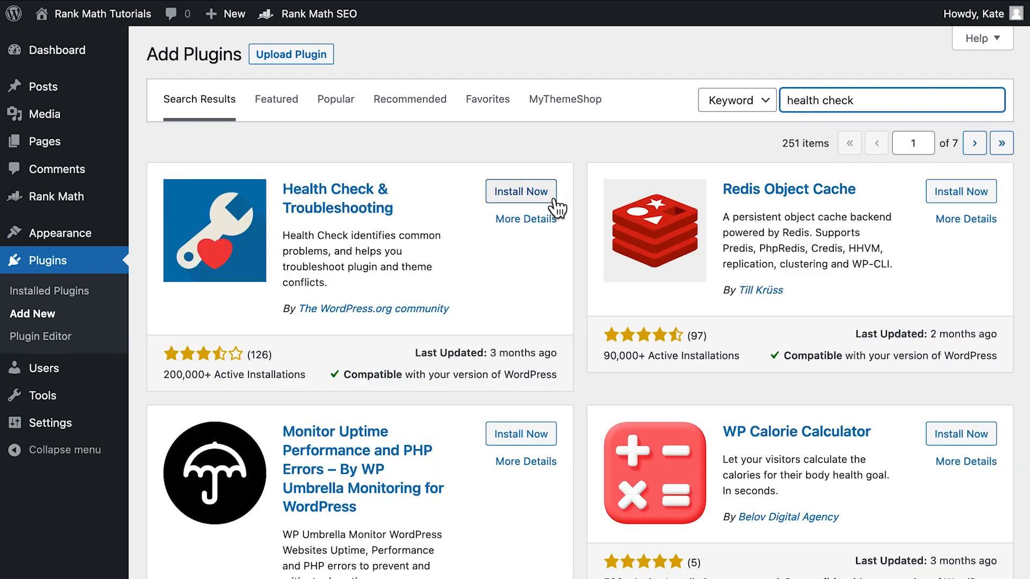
{"action": "left_click", "coordinate": [549, 197]}
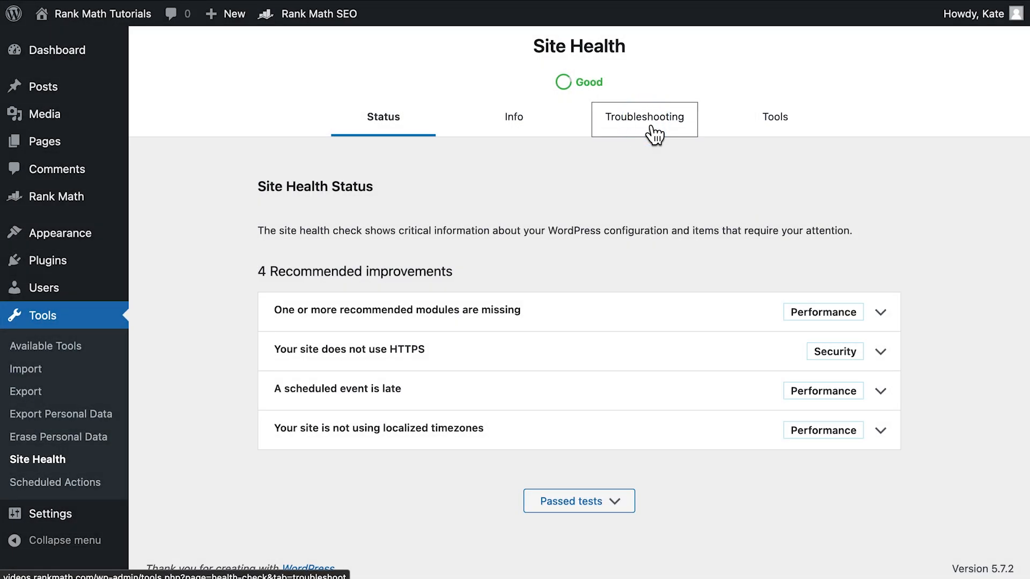
Enable Troubleshooting Mode from the Troubleshooting section of Site Health
{"action": "left_click", "coordinate": [653, 128]}
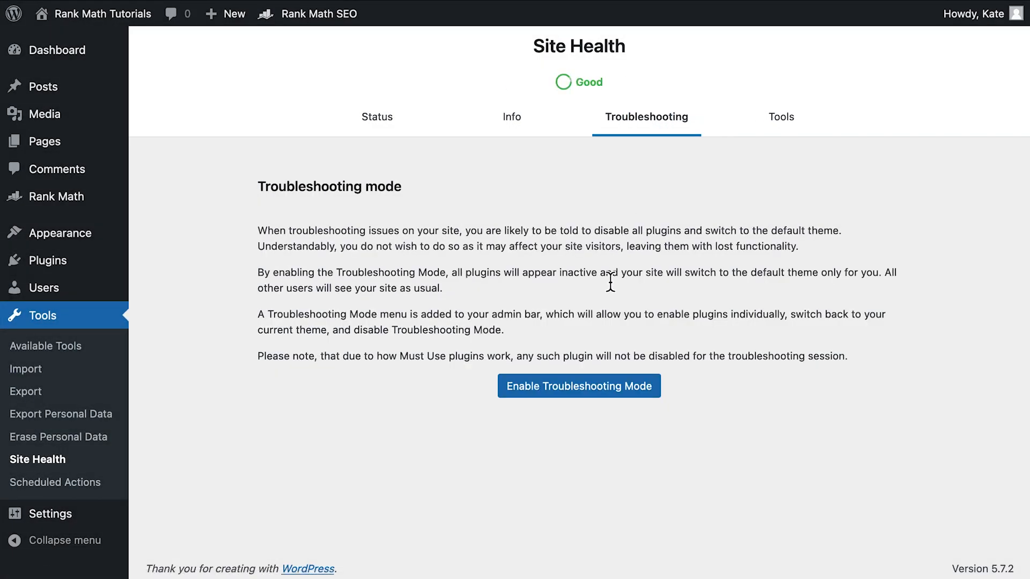
{"action": "left_click", "coordinate": [579, 397]}
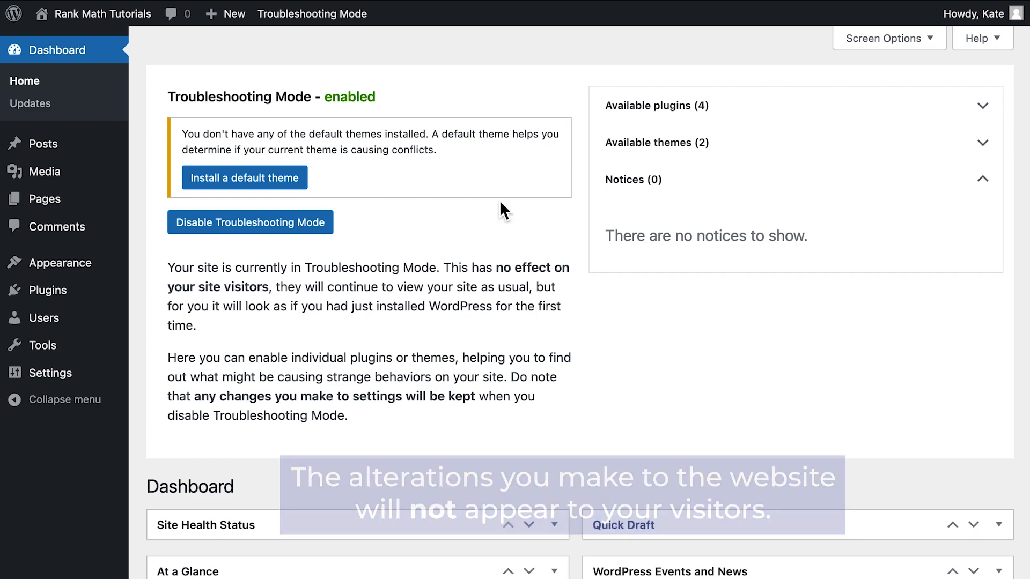
Install the Twenty Twenty default theme, and switch to another available theme in Troubleshooting Mode
{"action": "left_click", "coordinate": [279, 180]}
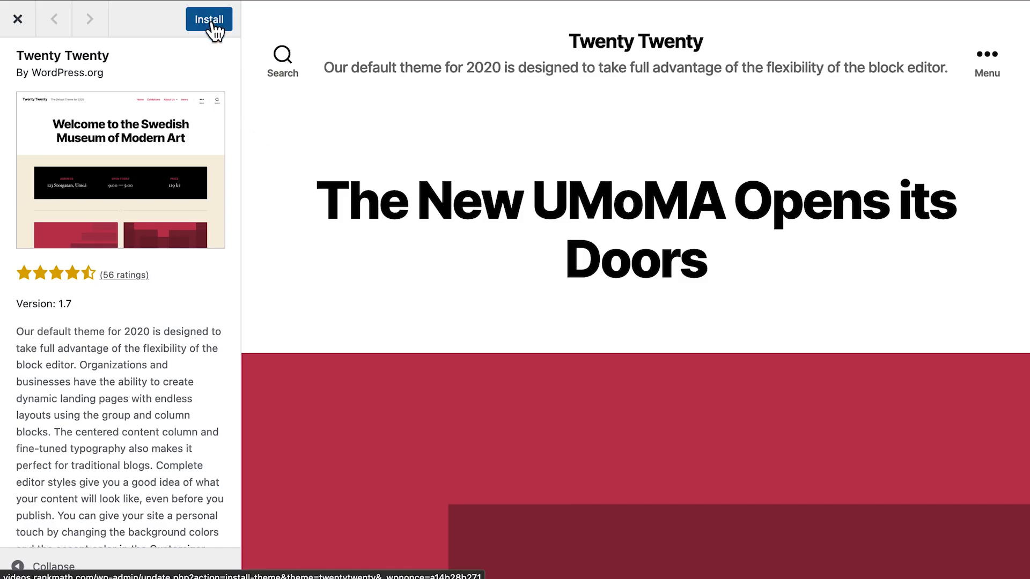
{"action": "left_click", "coordinate": [211, 19]}
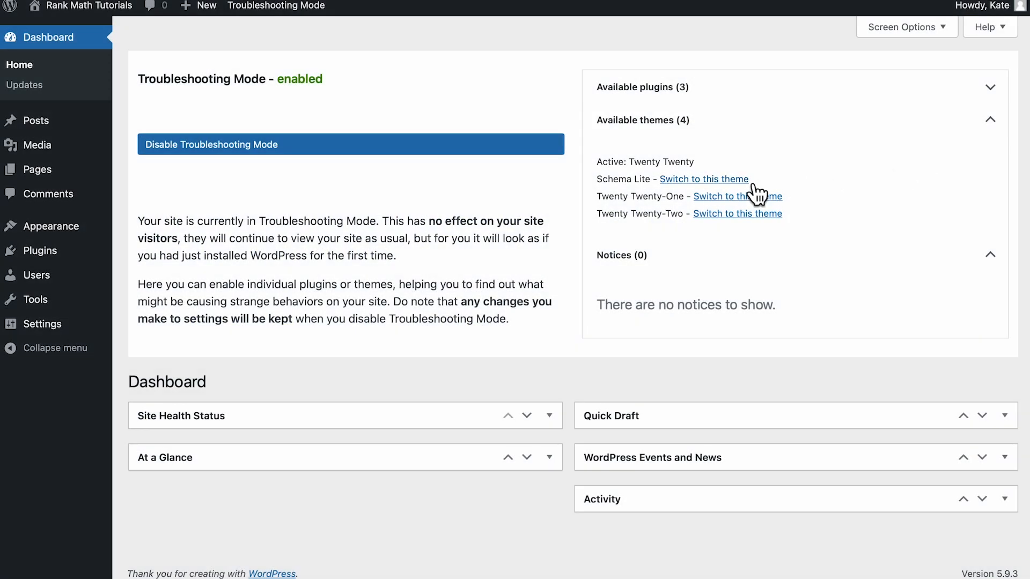
{"action": "left_click", "coordinate": [753, 189]}
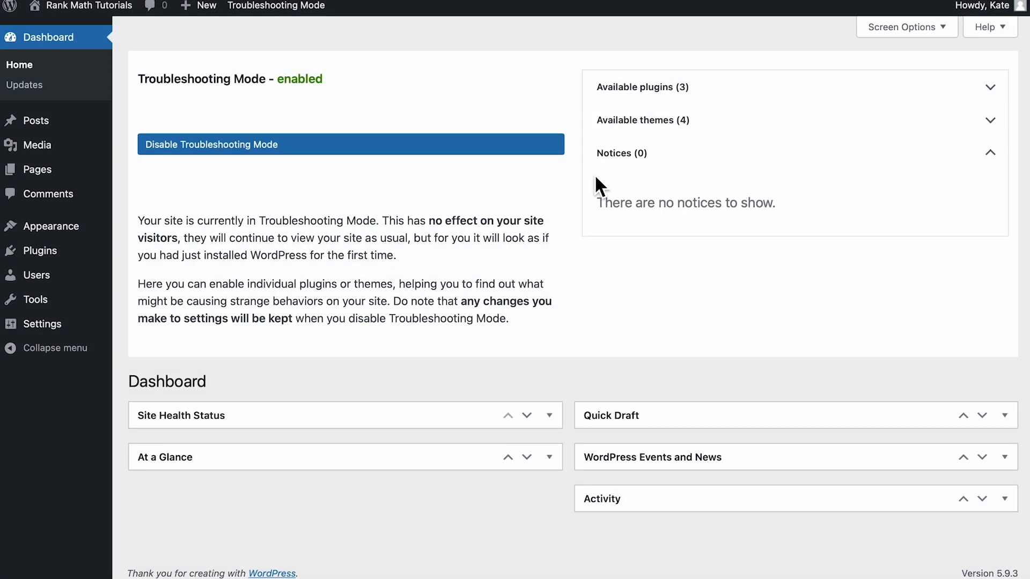
Create a new post and write a test paragraph beginning "Trying again"
{"action": "mouse_move", "coordinate": [80, 123]}
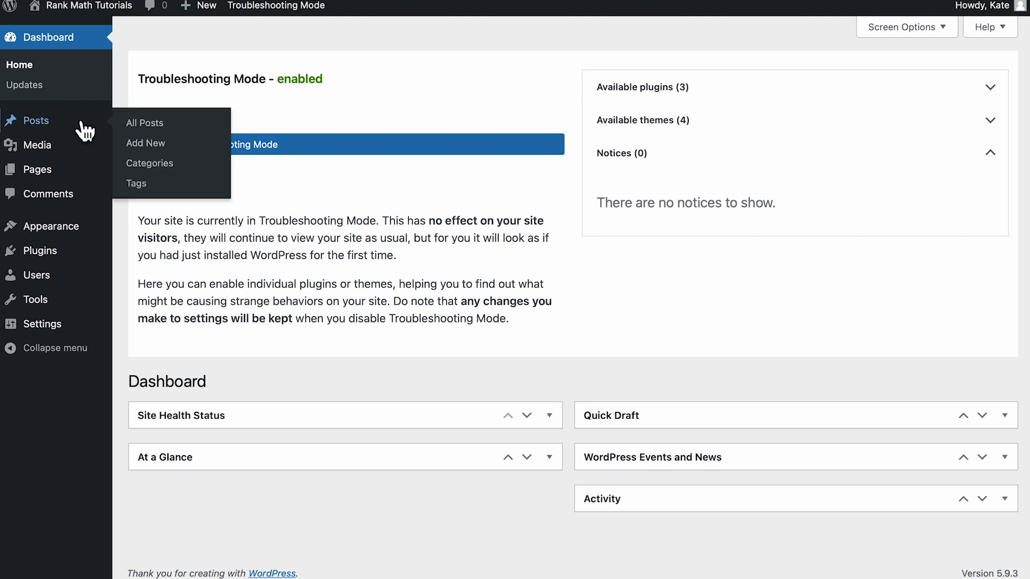
{"action": "left_click", "coordinate": [140, 151]}
{"action": "left_click", "coordinate": [180, 171]}
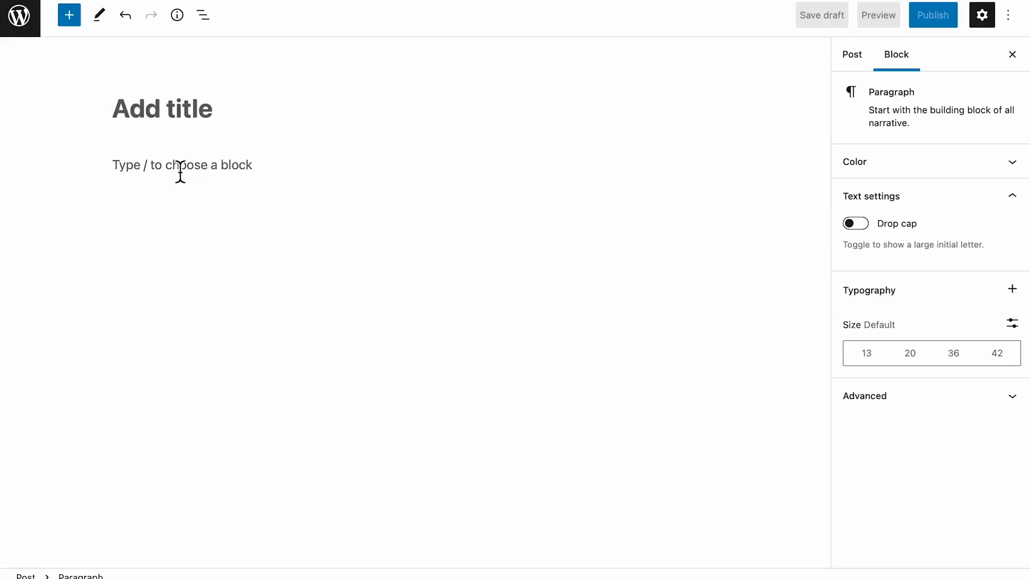
{"action": "type", "text": "Trying again"}
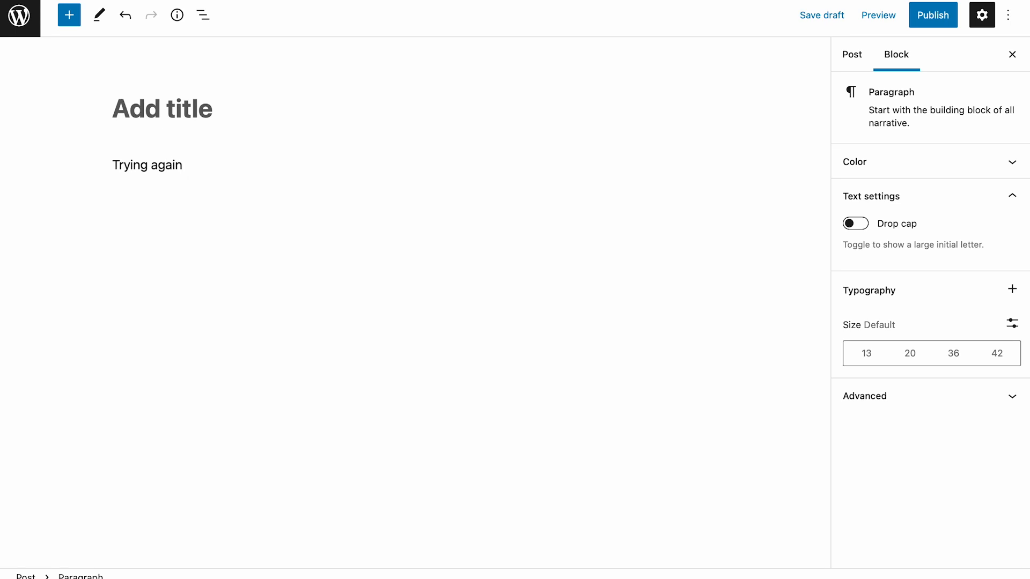
{"action": "type", "text": ". No notic"}
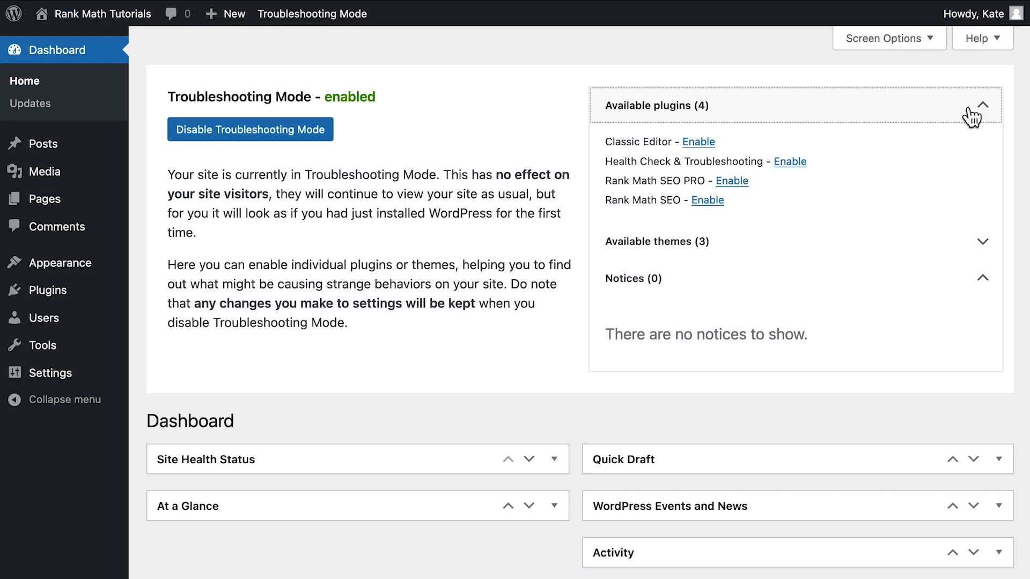
Enable the Rank Math SEO plugin for the troubleshooting session and show the available plugins again
{"action": "left_click", "coordinate": [712, 206]}
{"action": "left_click", "coordinate": [983, 110]}
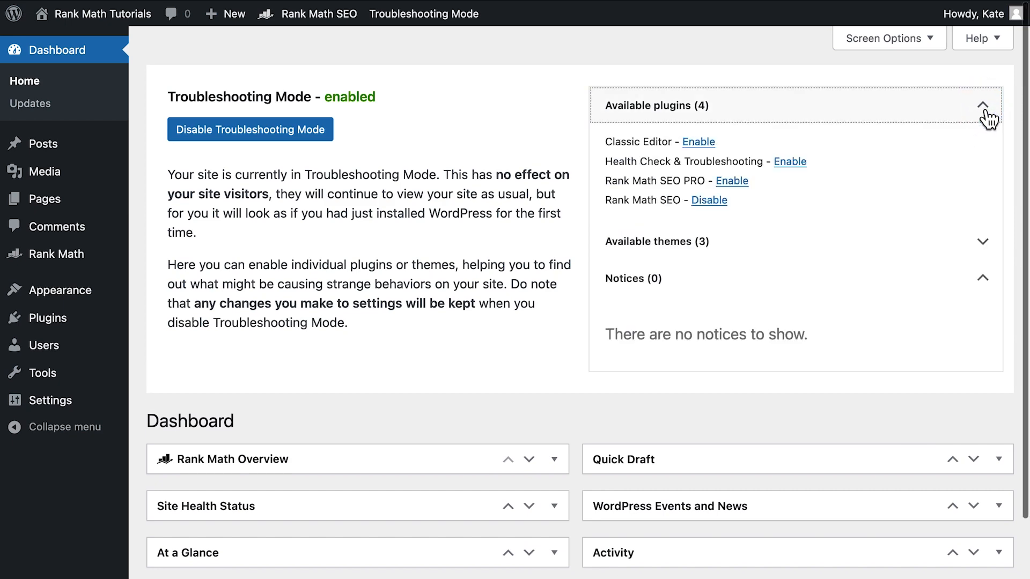
Enable the Rank Math SEO PRO plugin for the troubleshooting session
{"action": "left_click", "coordinate": [730, 182]}
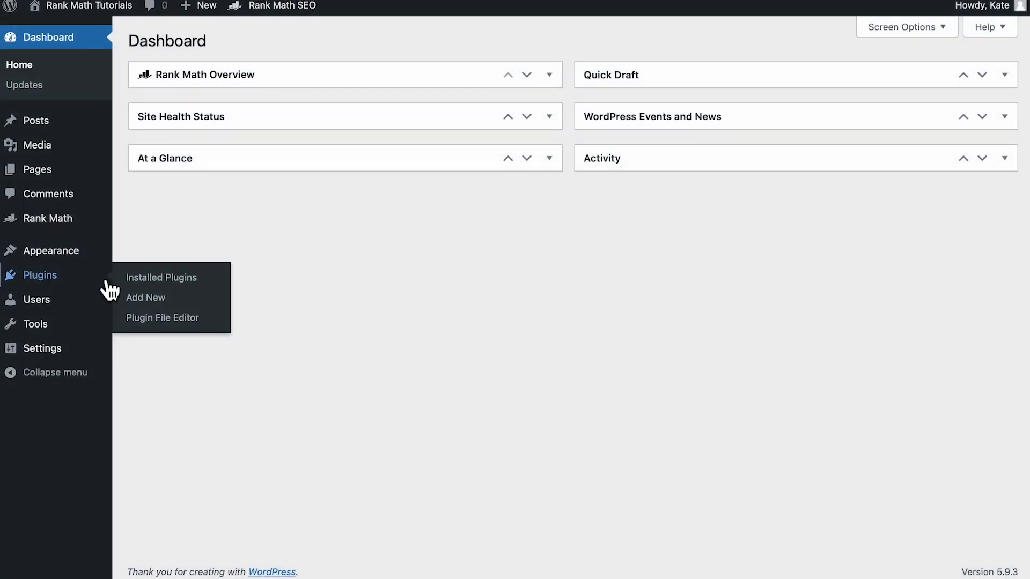
Install the Classic Editor plugin from the featured plugins and activate it
{"action": "left_click", "coordinate": [130, 297]}
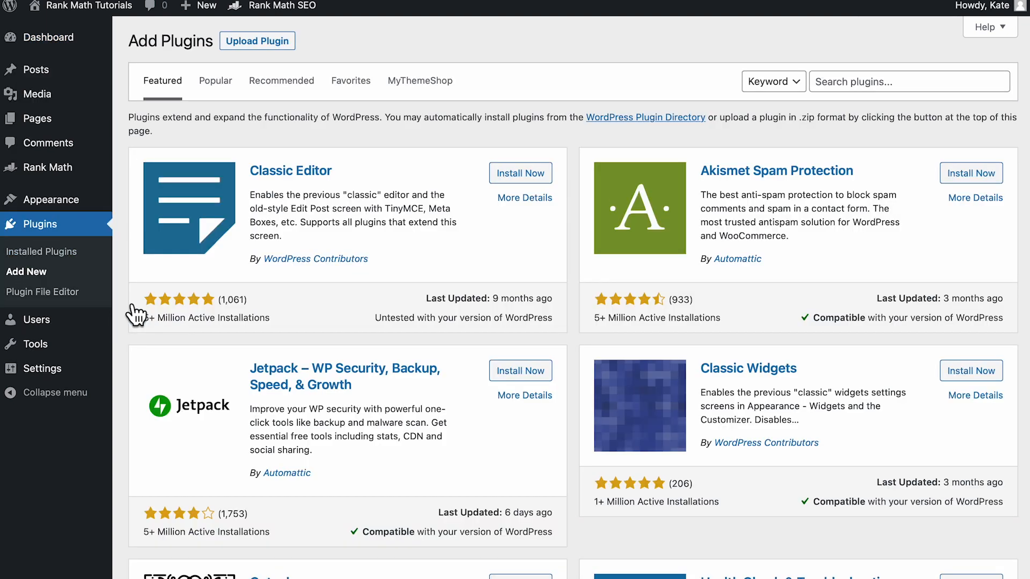
{"action": "left_click", "coordinate": [518, 175]}
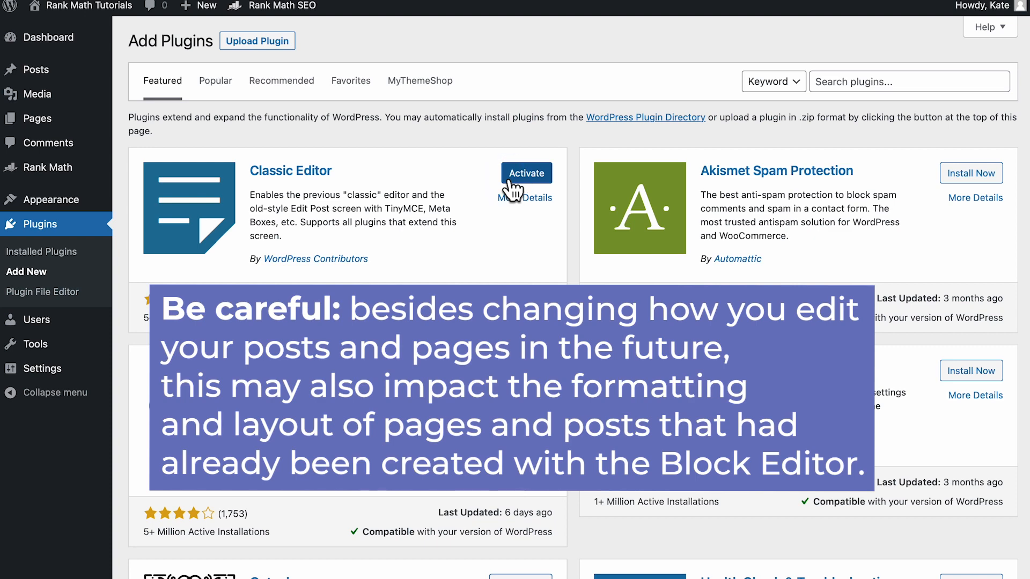
{"action": "left_click", "coordinate": [509, 180]}
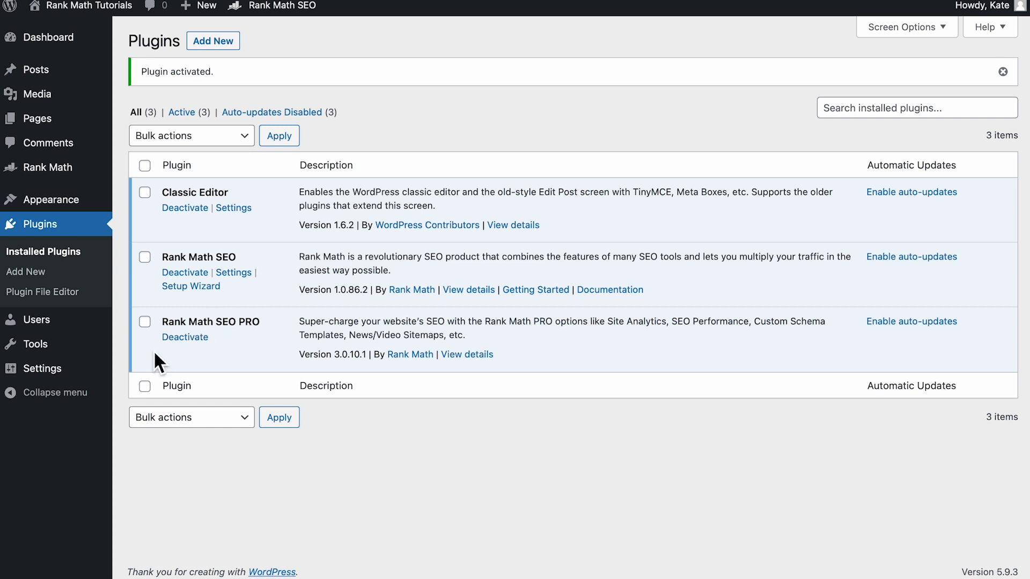
In the Writing settings, set the option that allows users to switch editors to Yes
{"action": "mouse_move", "coordinate": [111, 373]}
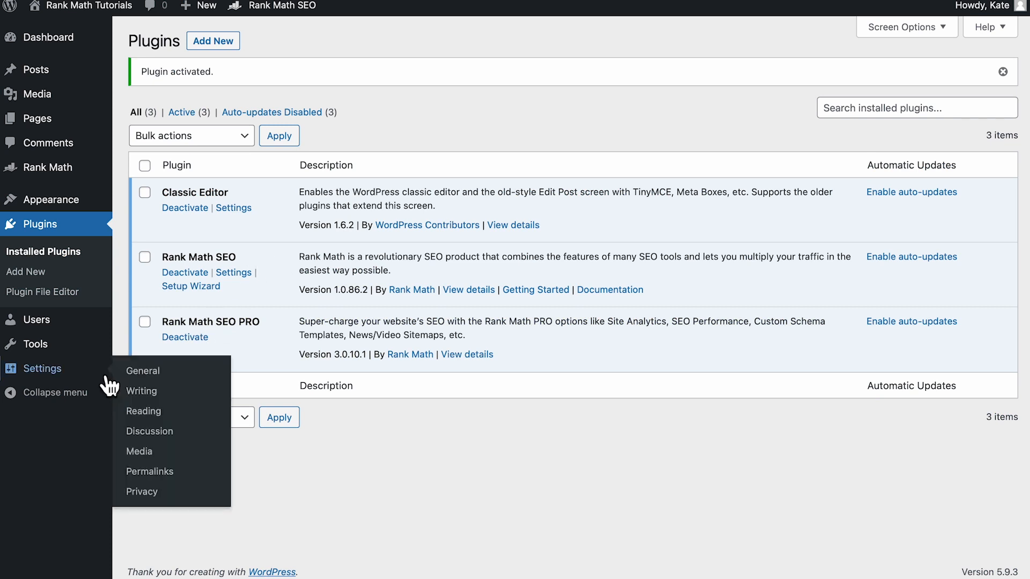
{"action": "left_click", "coordinate": [141, 395]}
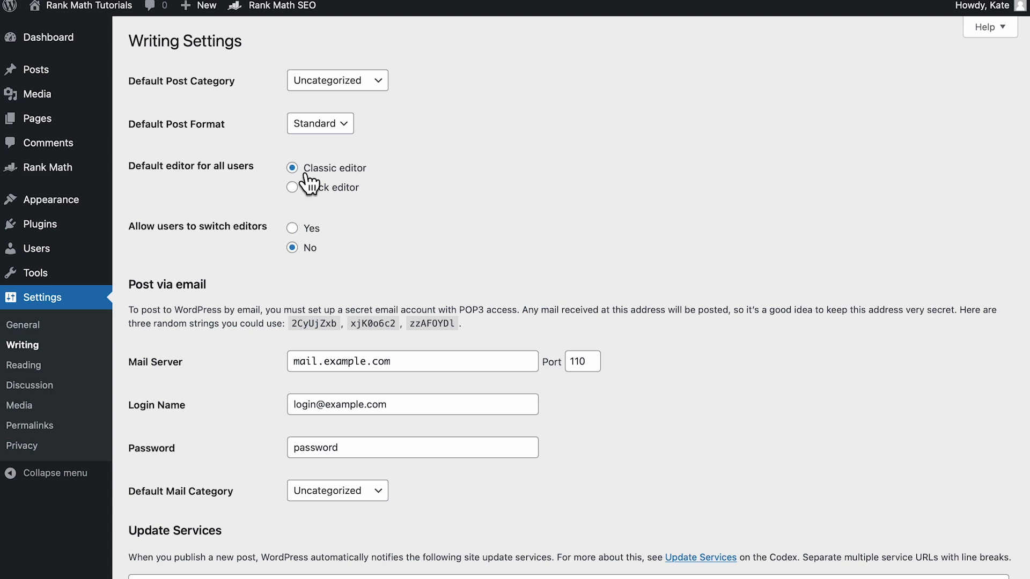
{"action": "left_click", "coordinate": [300, 232]}
{"action": "scroll", "coordinate": [341, 234], "scroll_direction": "down", "scroll_amount": 3}
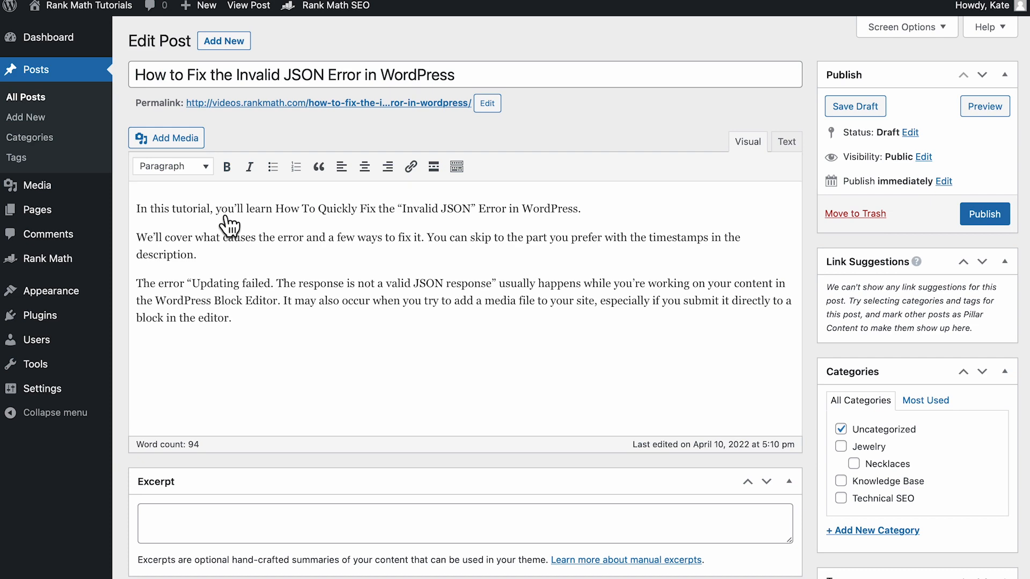
Insert the image Rank-Maths-Status-Tools.png from the media library below the last paragraph of the post
{"action": "left_click", "coordinate": [272, 339]}
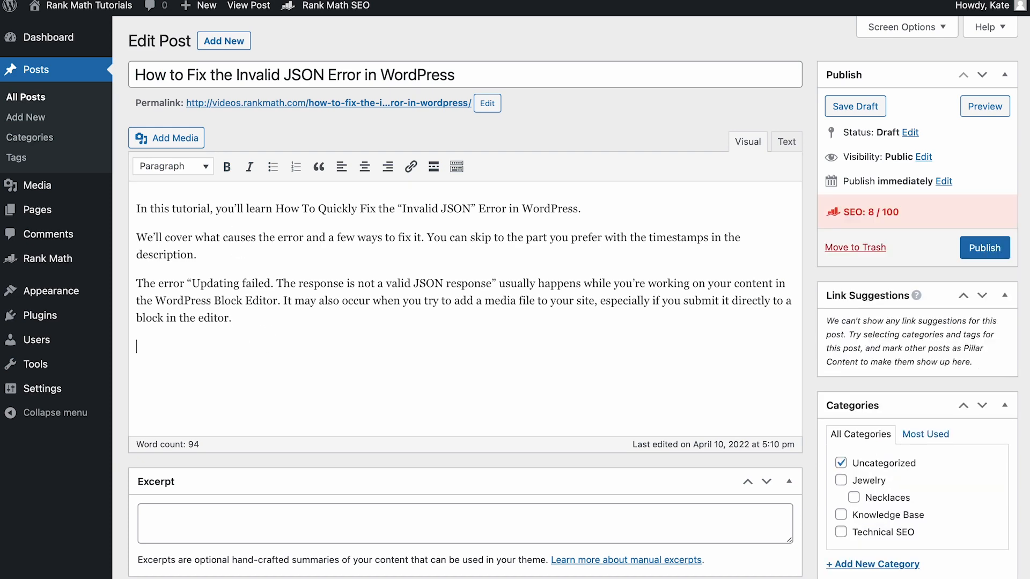
{"action": "left_click", "coordinate": [192, 138]}
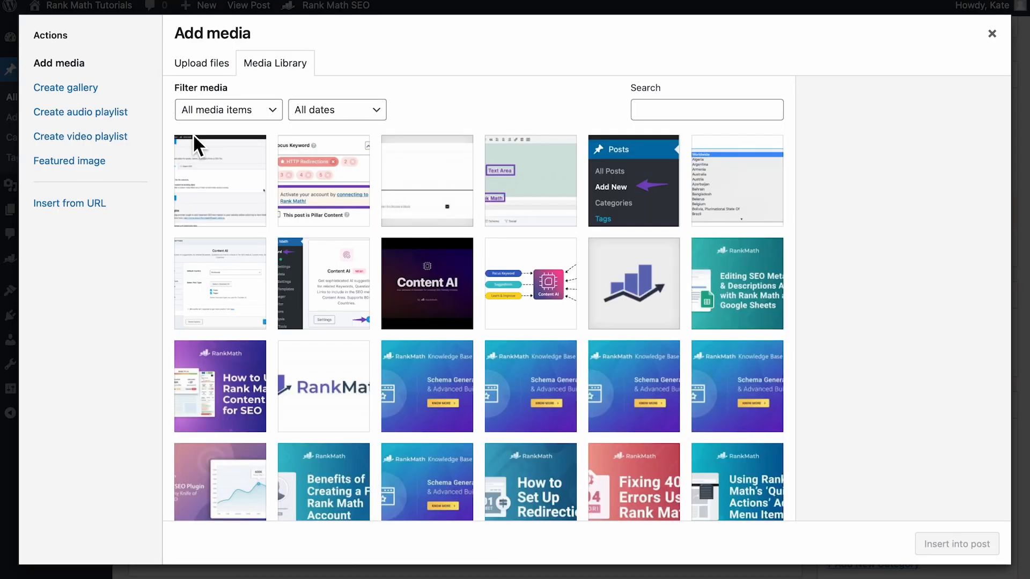
{"action": "left_click", "coordinate": [214, 170]}
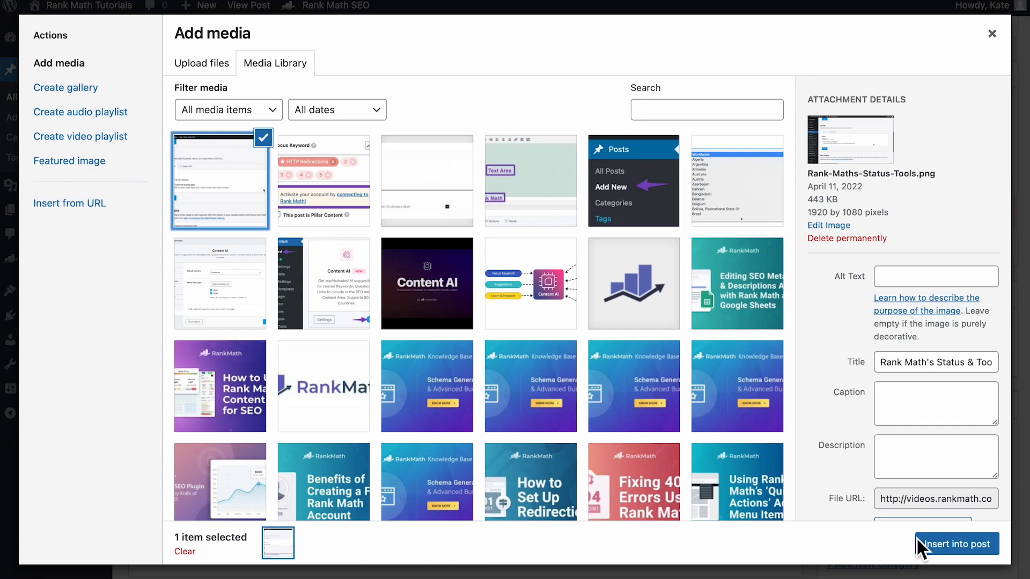
{"action": "left_click", "coordinate": [935, 543]}
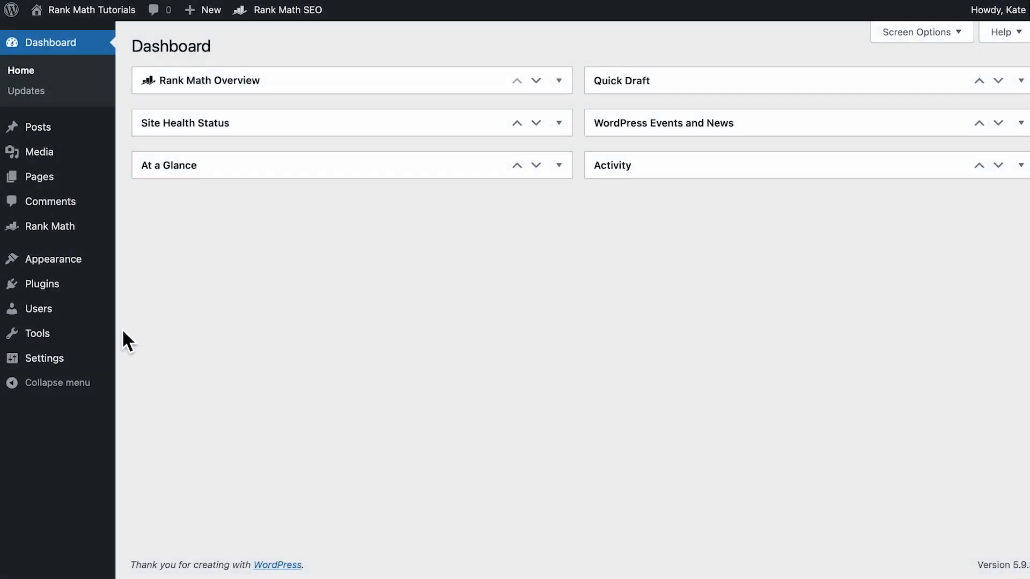
Open the Site Health status page to check the site for REST API problems
{"action": "mouse_move", "coordinate": [113, 335]}
{"action": "left_click", "coordinate": [137, 401]}
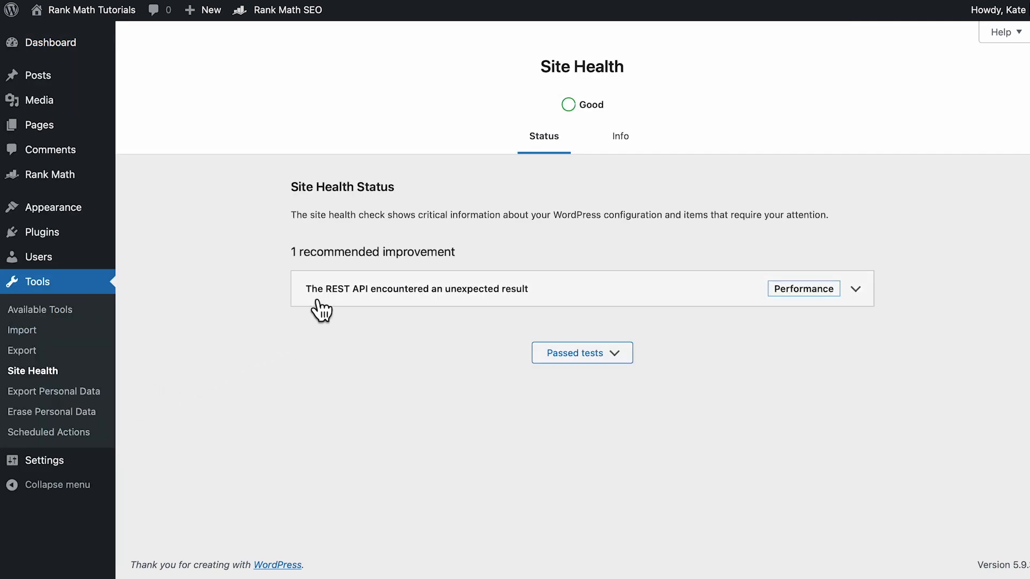